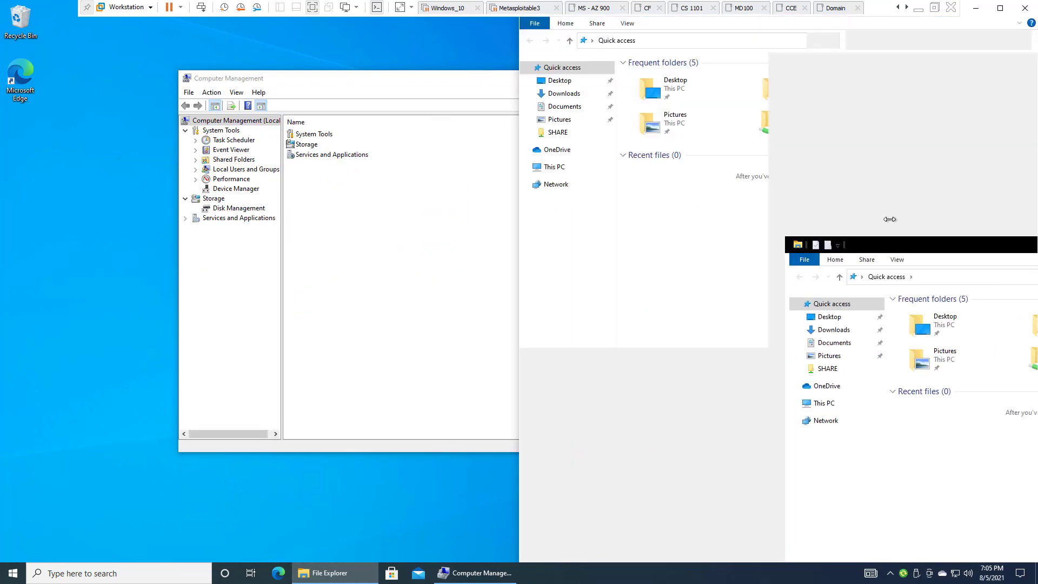
Open Disk Management and initialize Disk 1 with the GPT (GUID Partition Table) partition style.
click(262, 235)
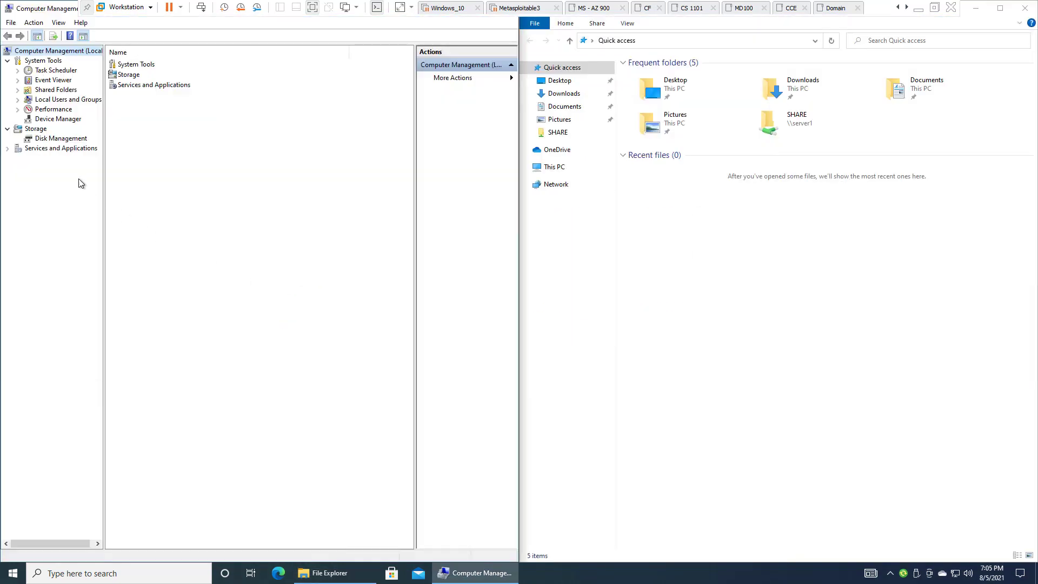
click(71, 141)
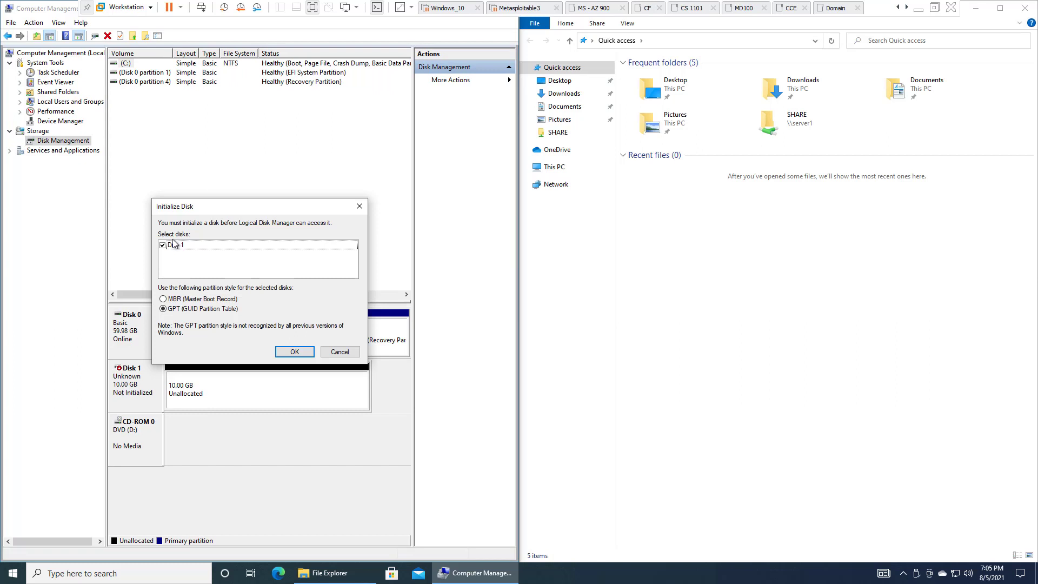
click(195, 301)
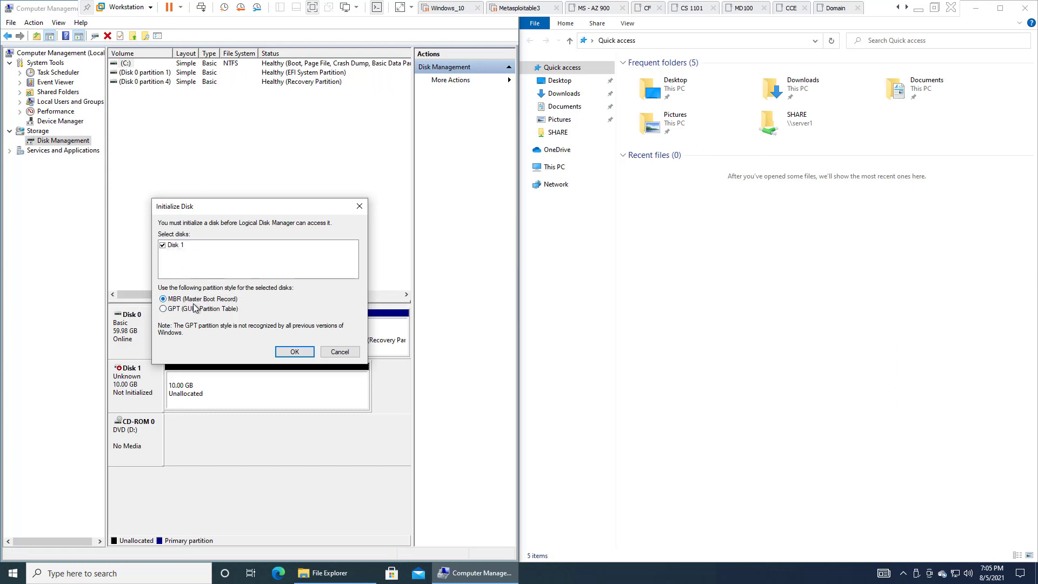
click(163, 309)
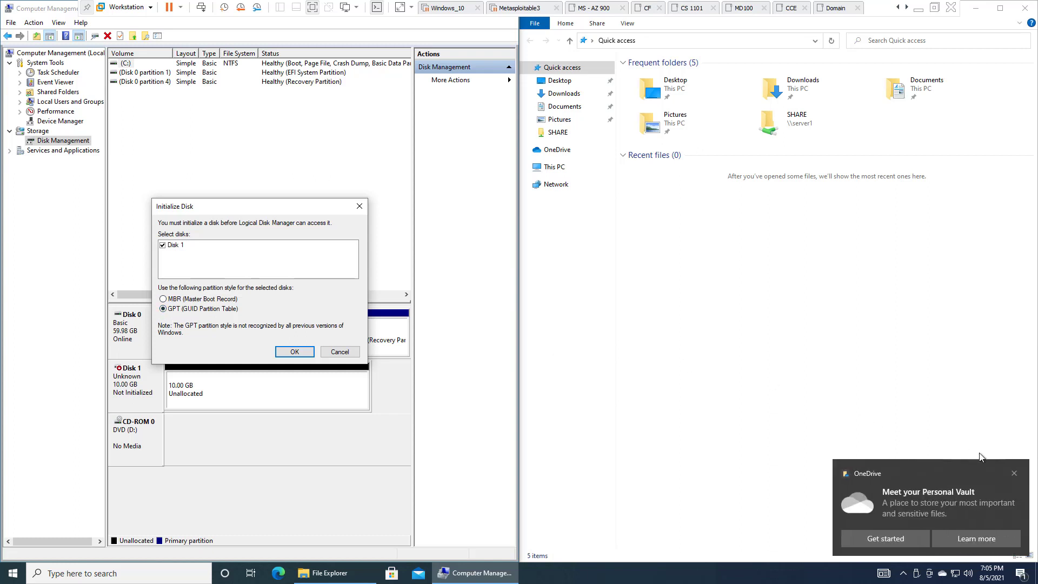
click(1015, 473)
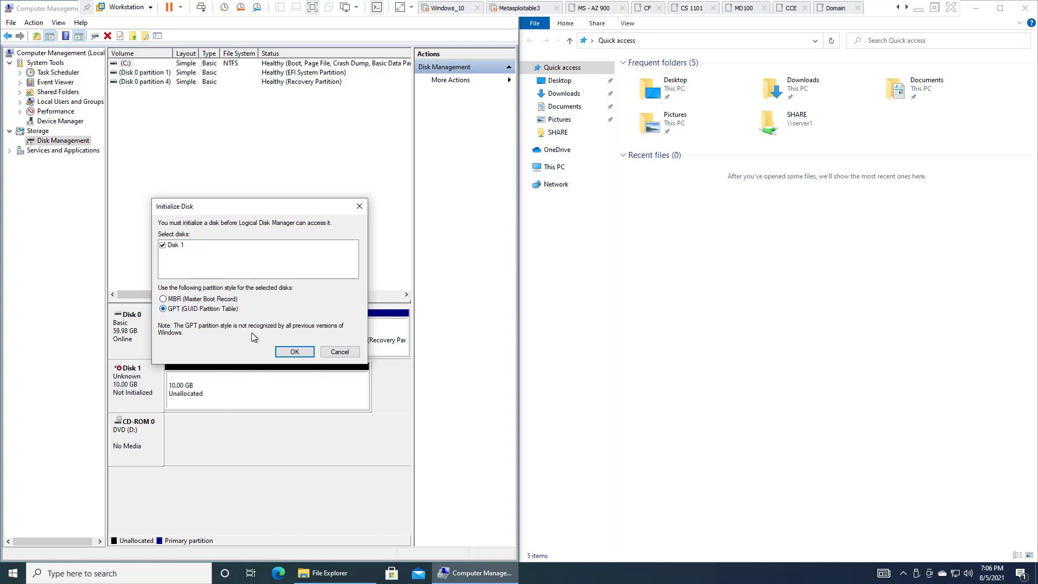
click(301, 353)
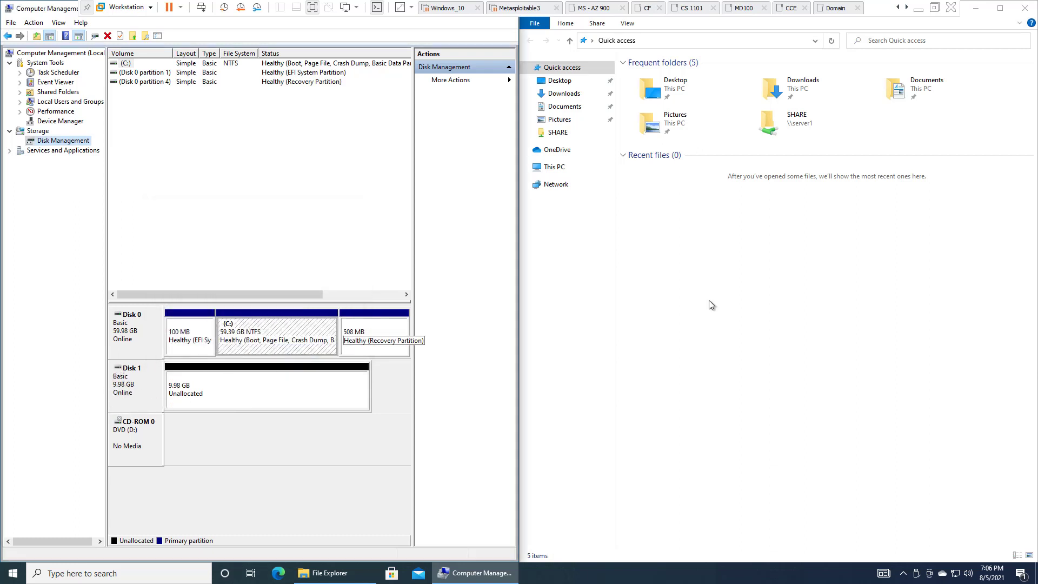
Show This PC in File Explorer and create a 5000 MB NTFS simple volume on Disk 1 with drive letter E.
click(569, 167)
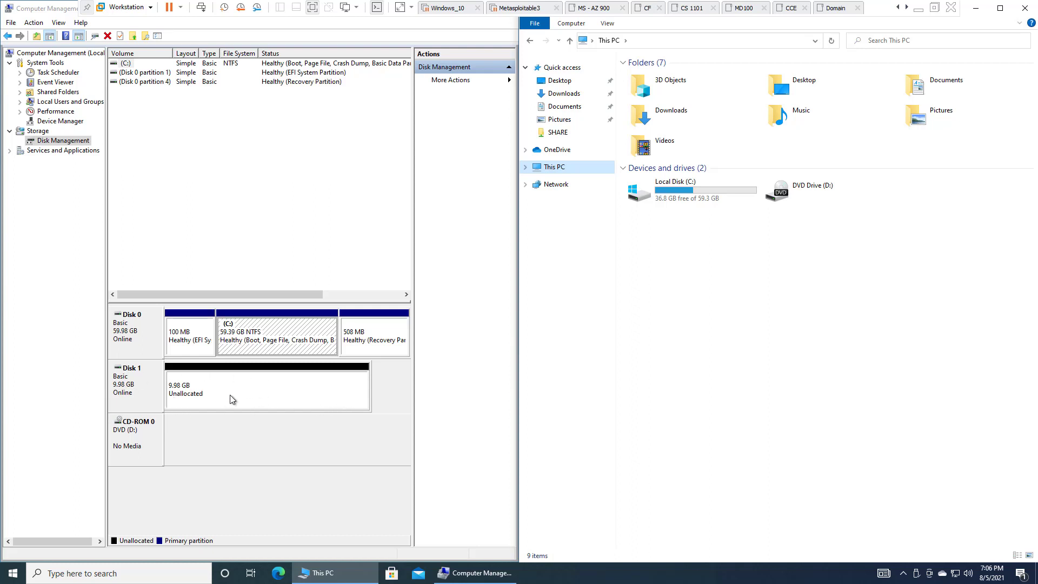
right_click(221, 383)
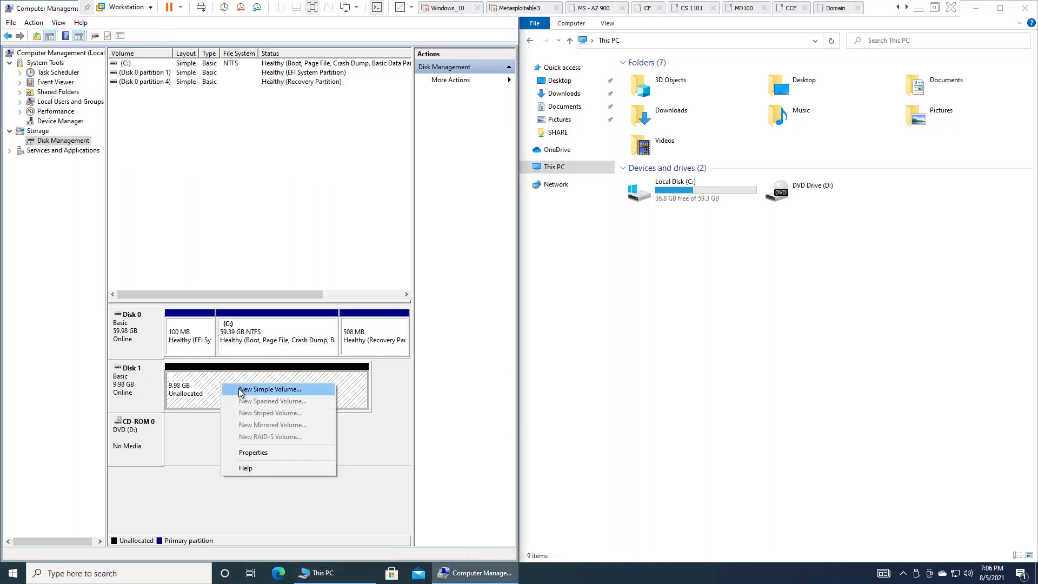
click(242, 390)
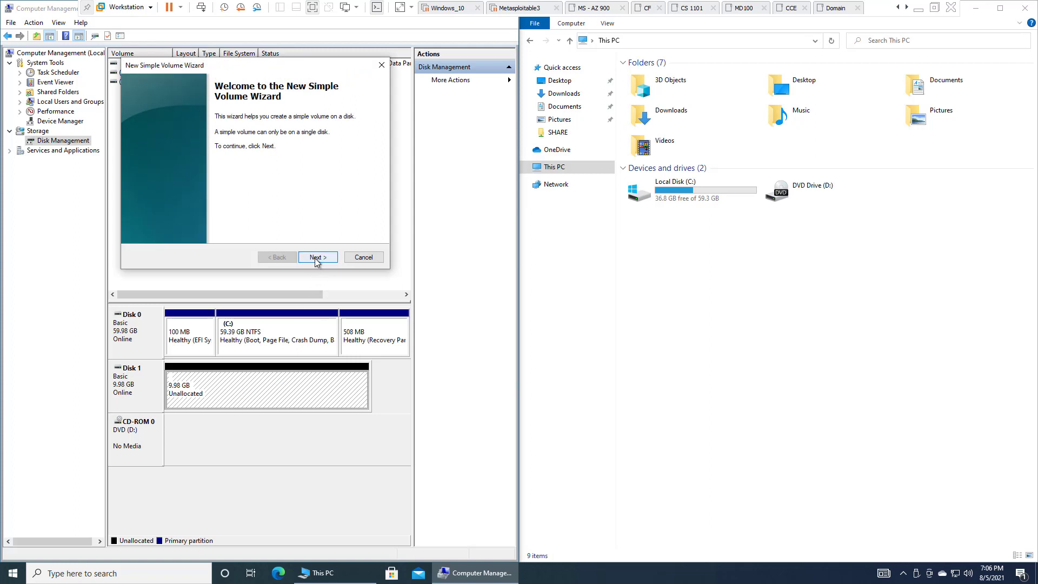
click(317, 258)
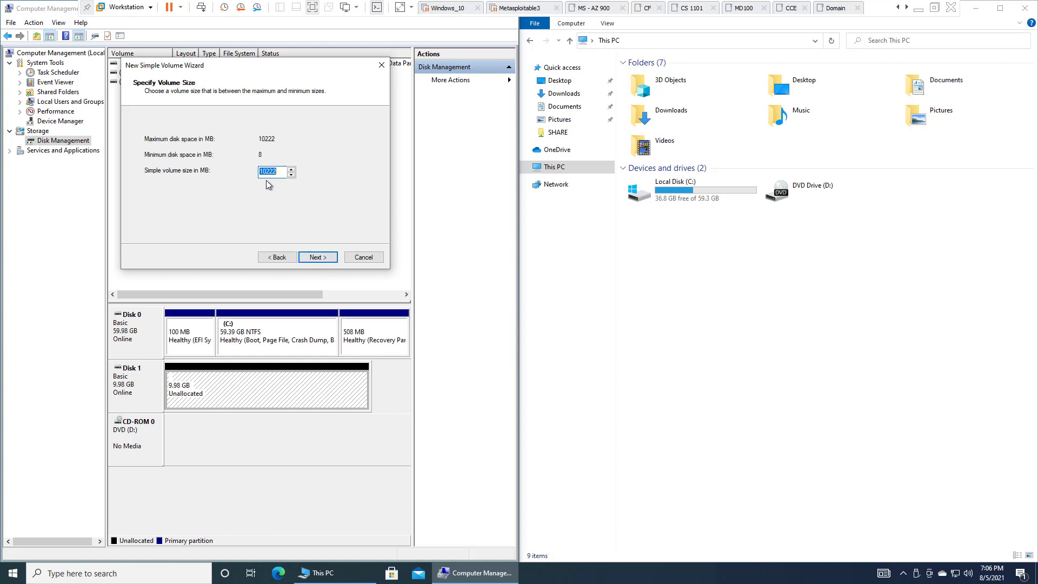
text(5000)
click(314, 259)
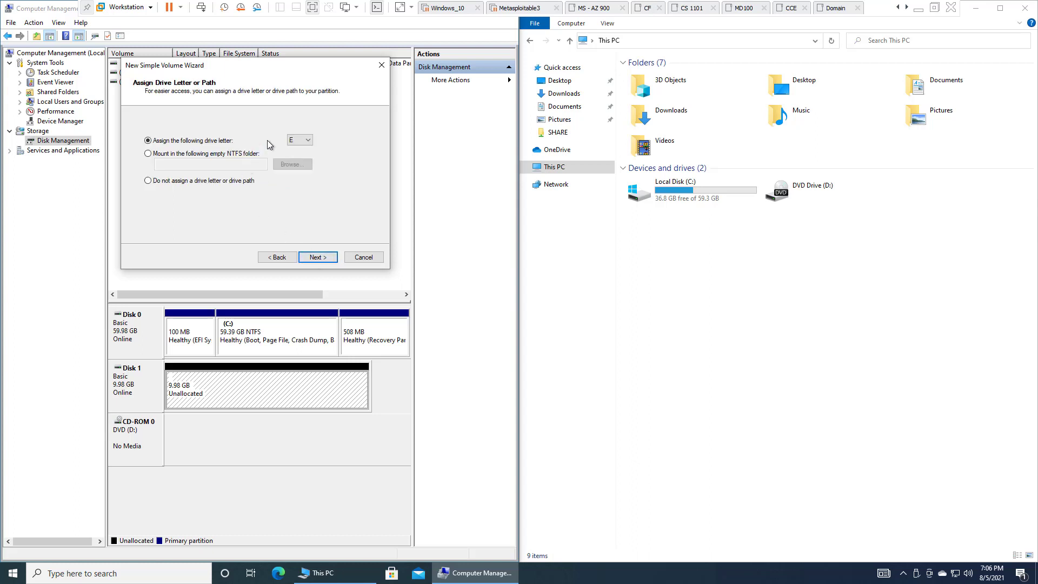
click(318, 258)
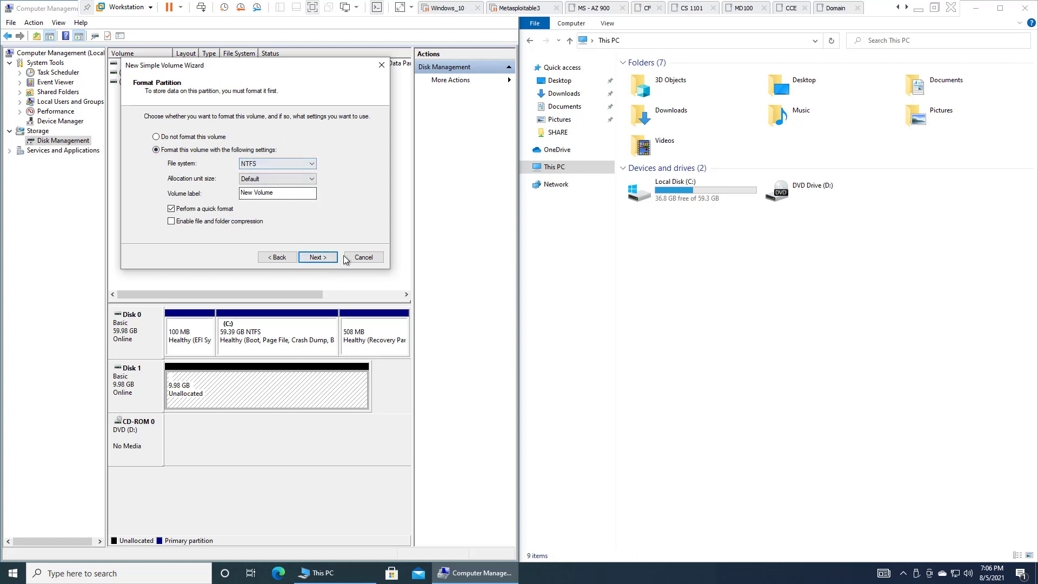
click(318, 259)
click(318, 259)
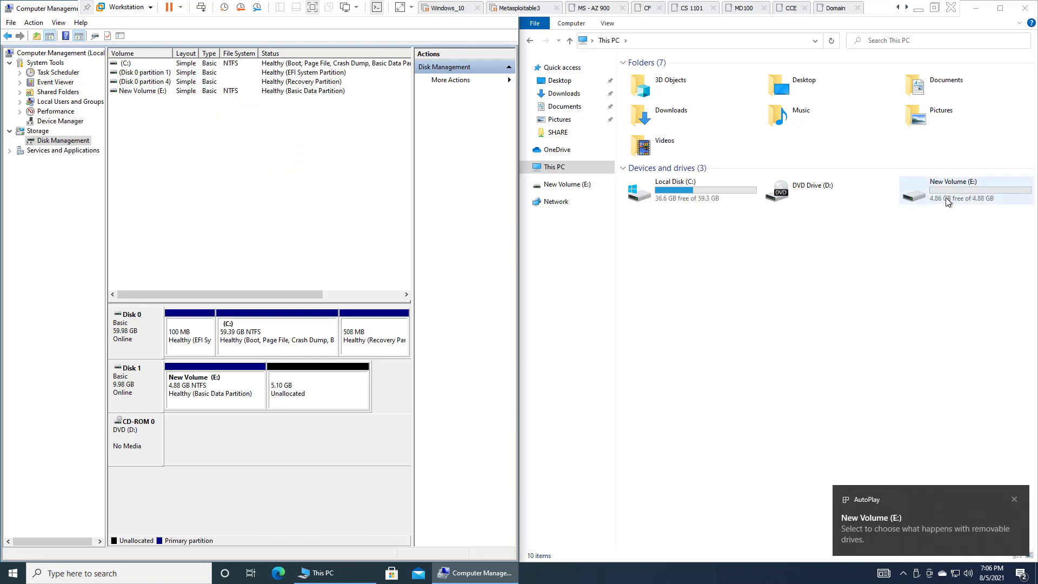
Dismiss the pop-up notifications and check the new E: volume among the drives in This PC.
click(1014, 499)
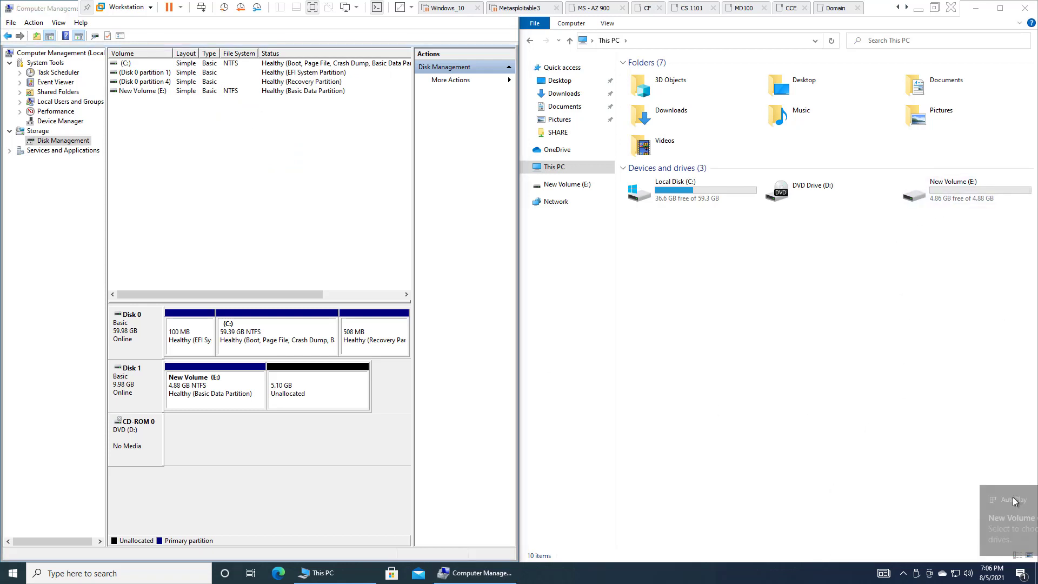
click(942, 199)
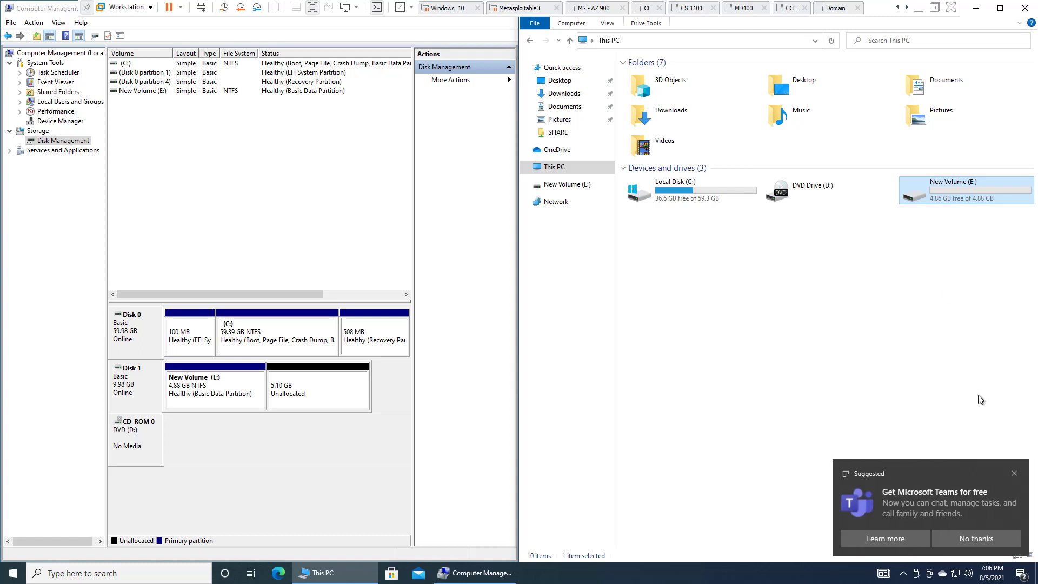
click(1015, 474)
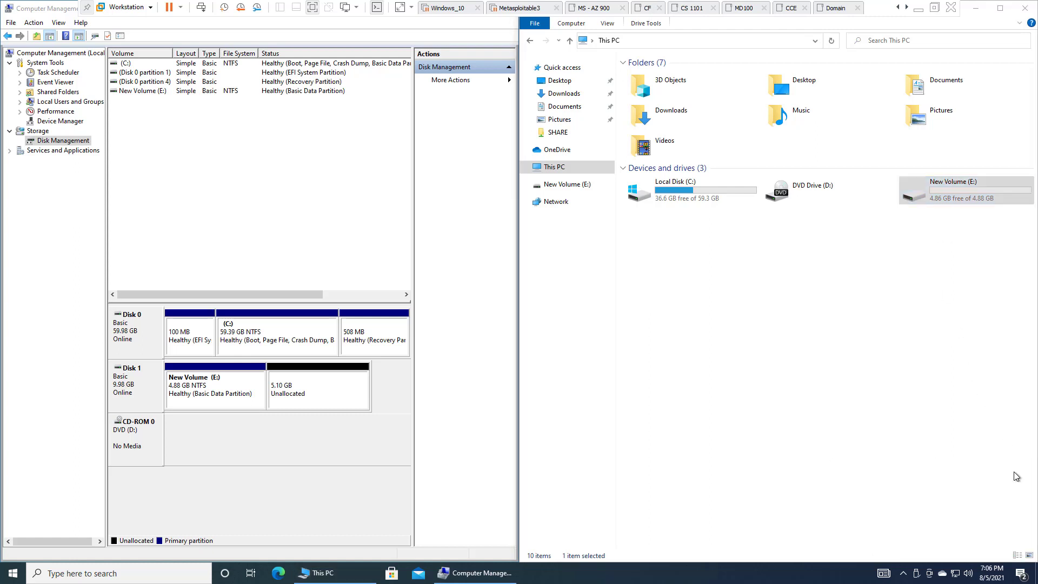
click(248, 436)
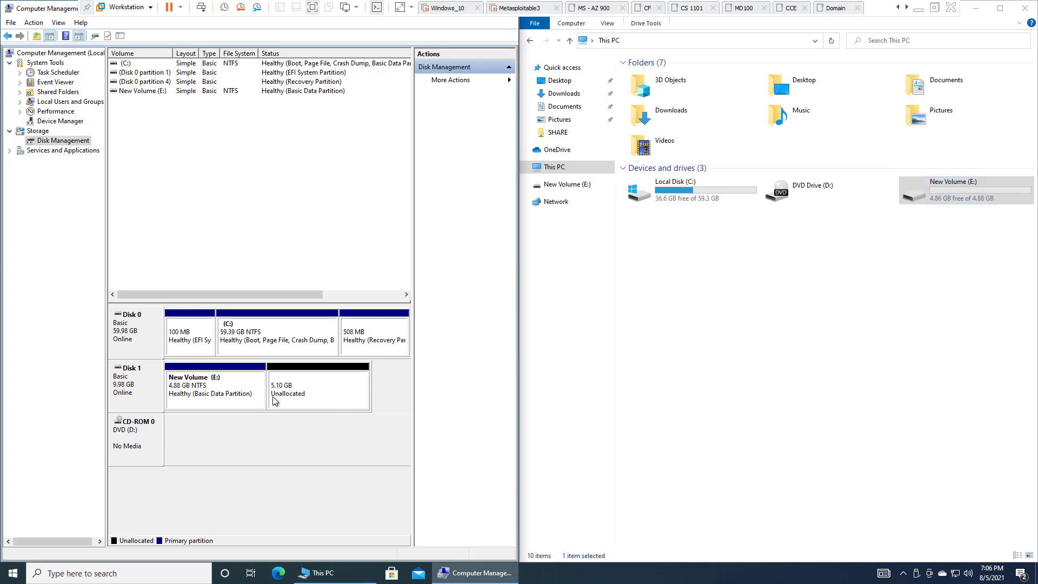
Create a second NTFS simple volume, drive letter F, from all the remaining unallocated space on Disk 1.
right_click(304, 381)
click(320, 388)
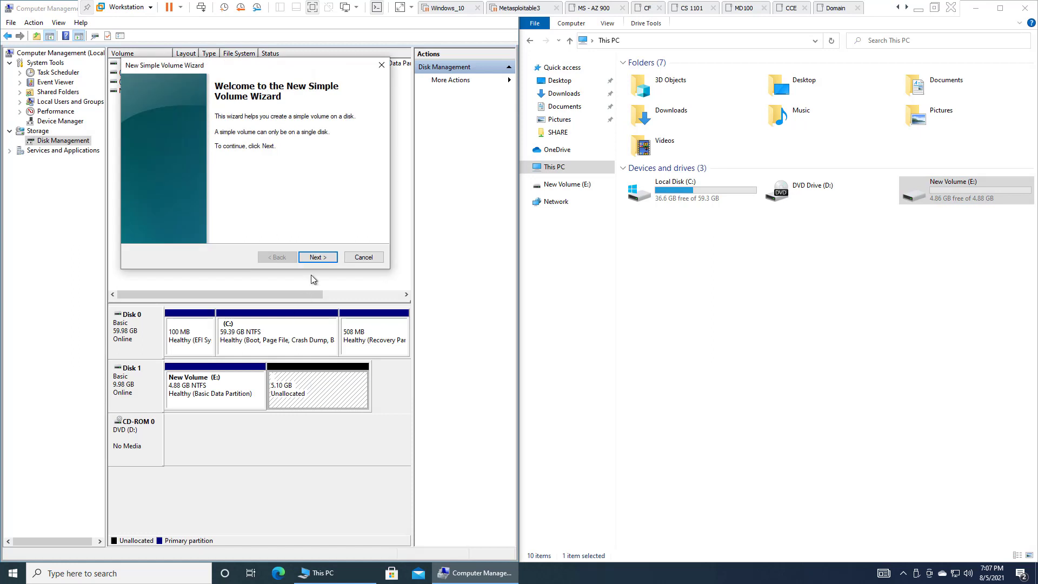
click(317, 257)
click(317, 256)
click(317, 258)
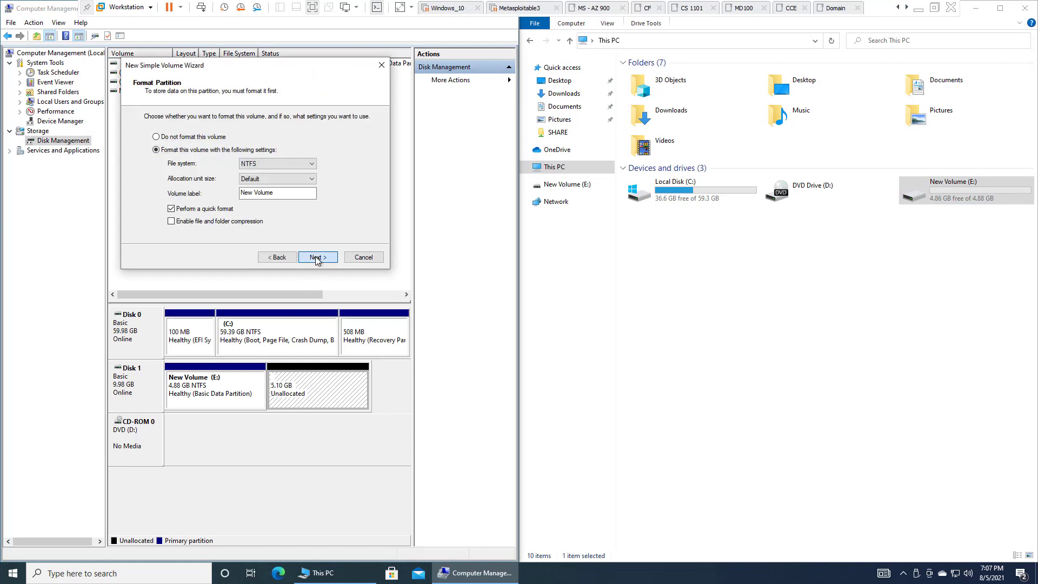
click(317, 257)
click(317, 257)
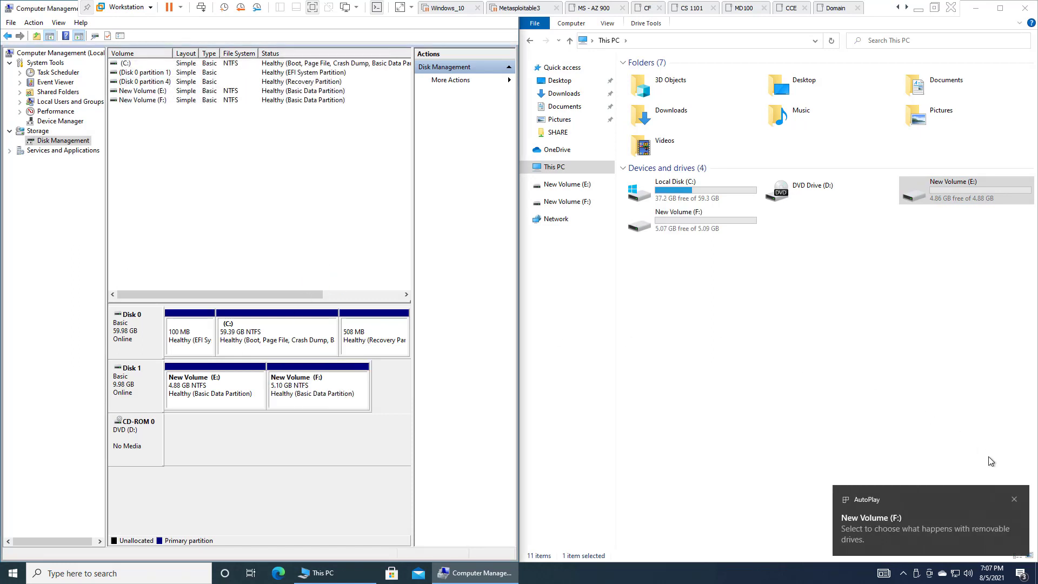
click(1014, 506)
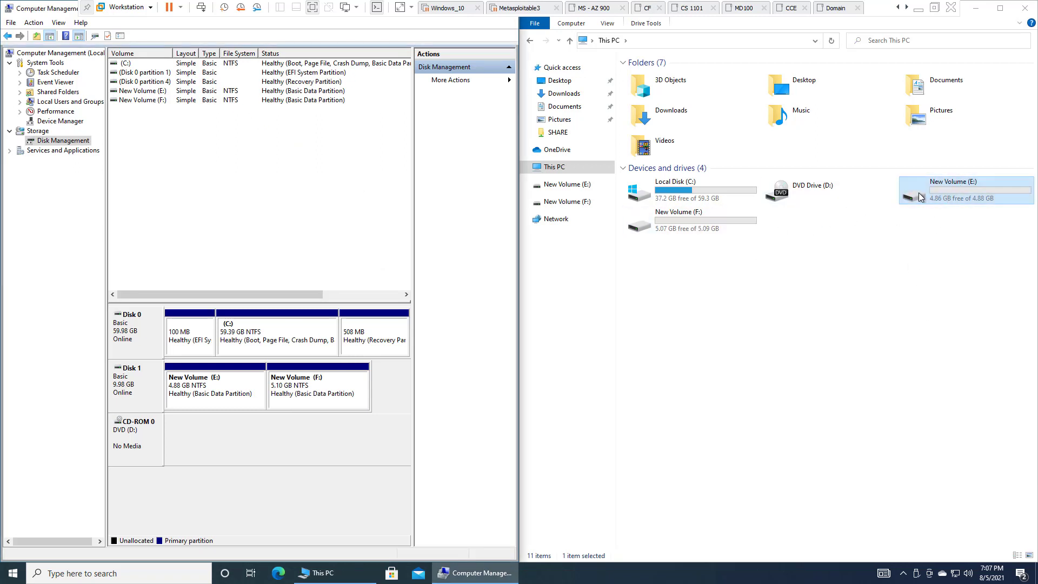
Delete the F: volume from Disk 1 and refresh the drive list in This PC.
click(312, 388)
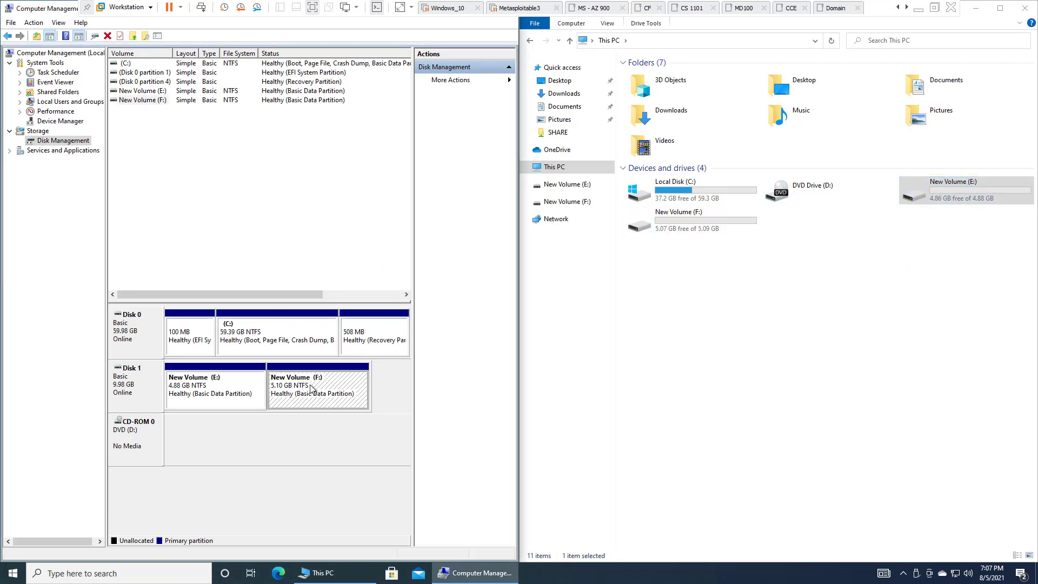
right_click(312, 389)
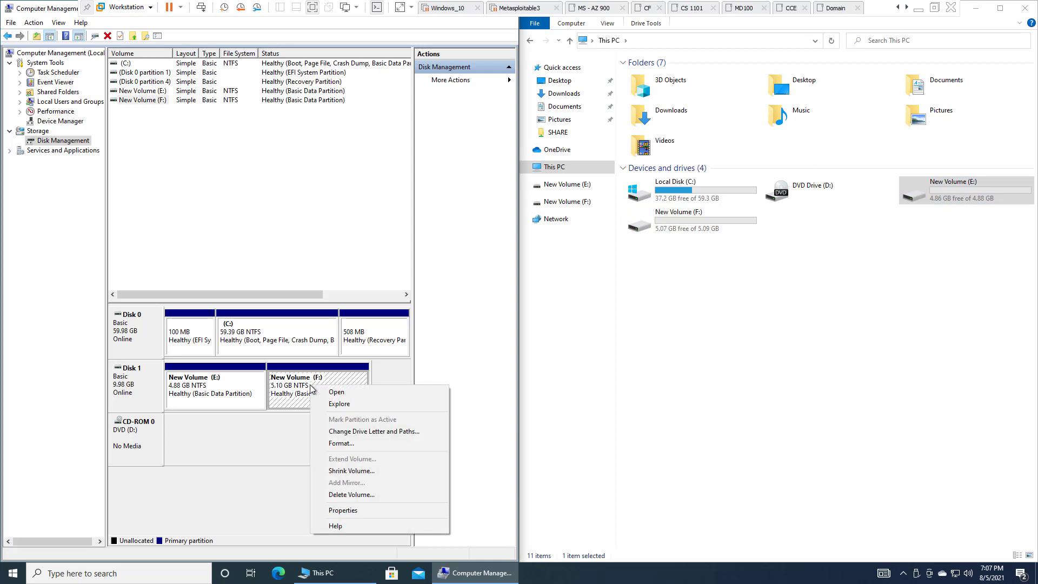
click(351, 496)
click(559, 325)
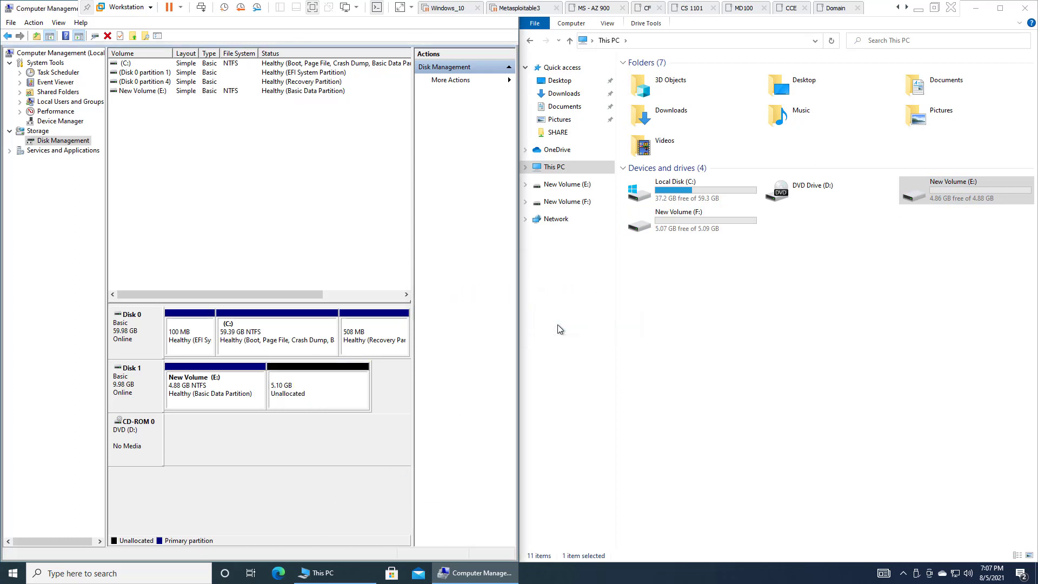
right_click(659, 270)
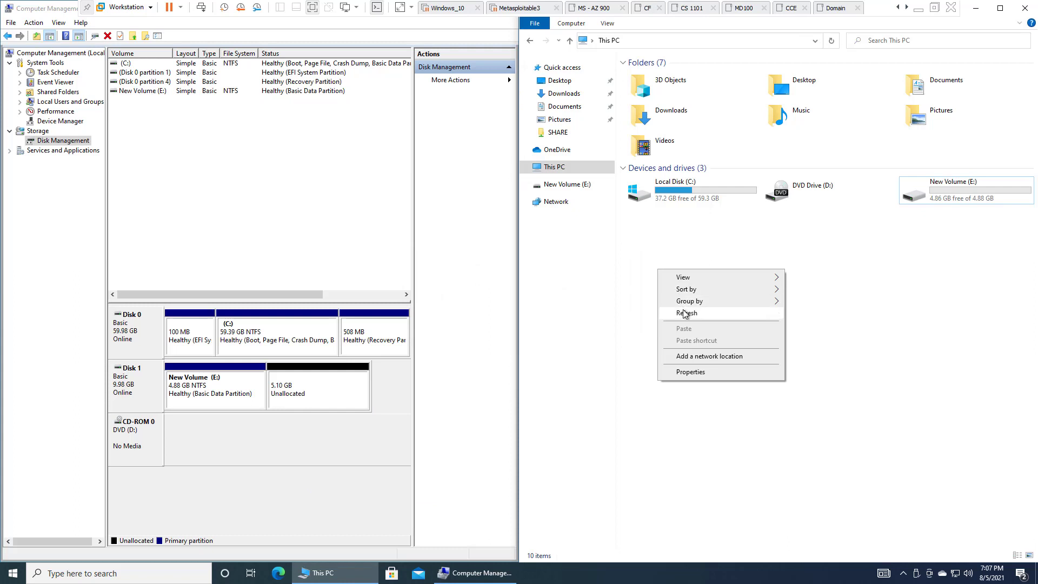
click(685, 314)
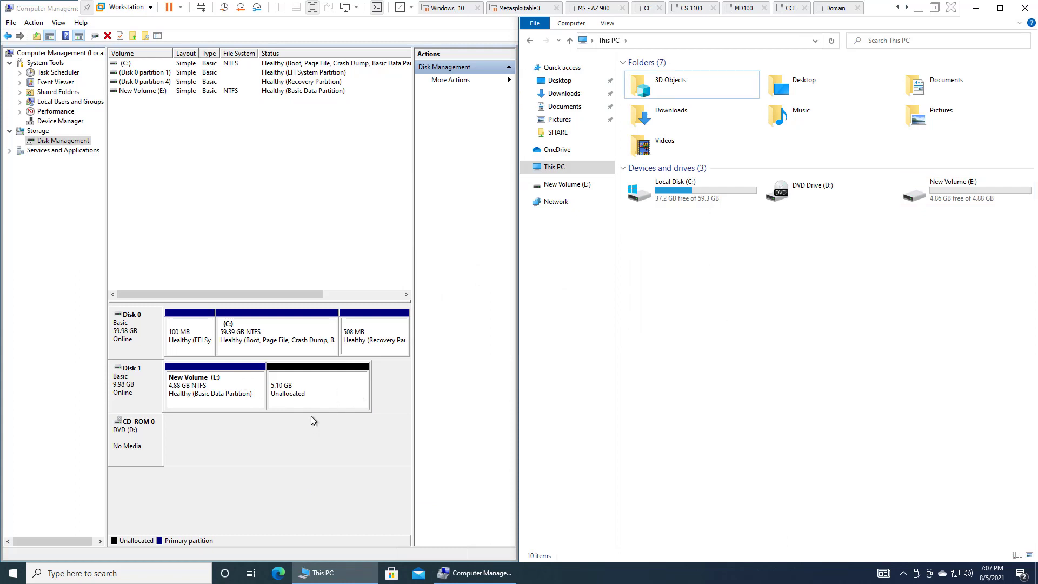
Extend the E: volume over all the unallocated space on Disk 1 and refresh the drive list in This PC.
right_click(237, 390)
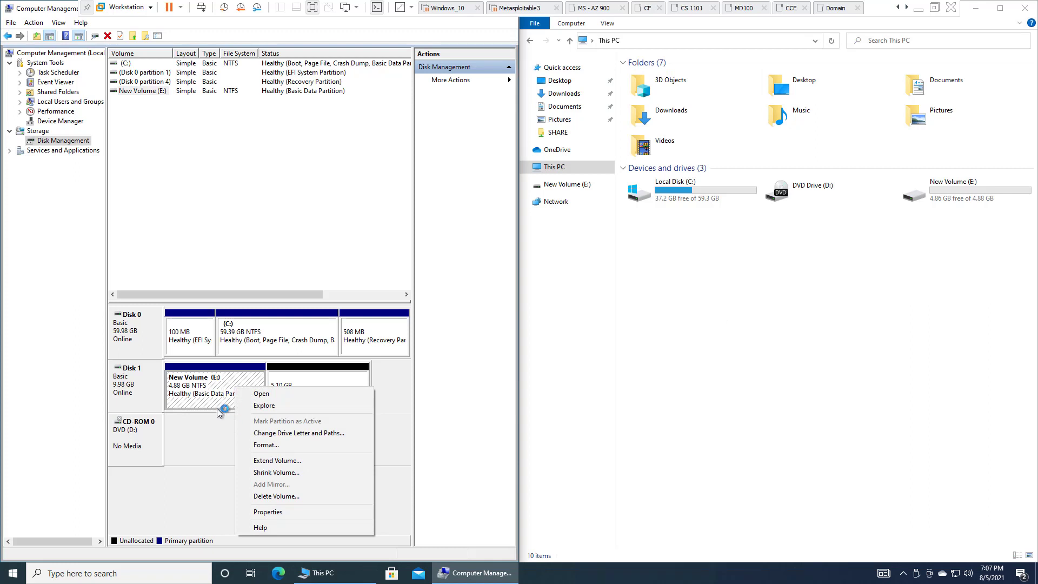
click(277, 460)
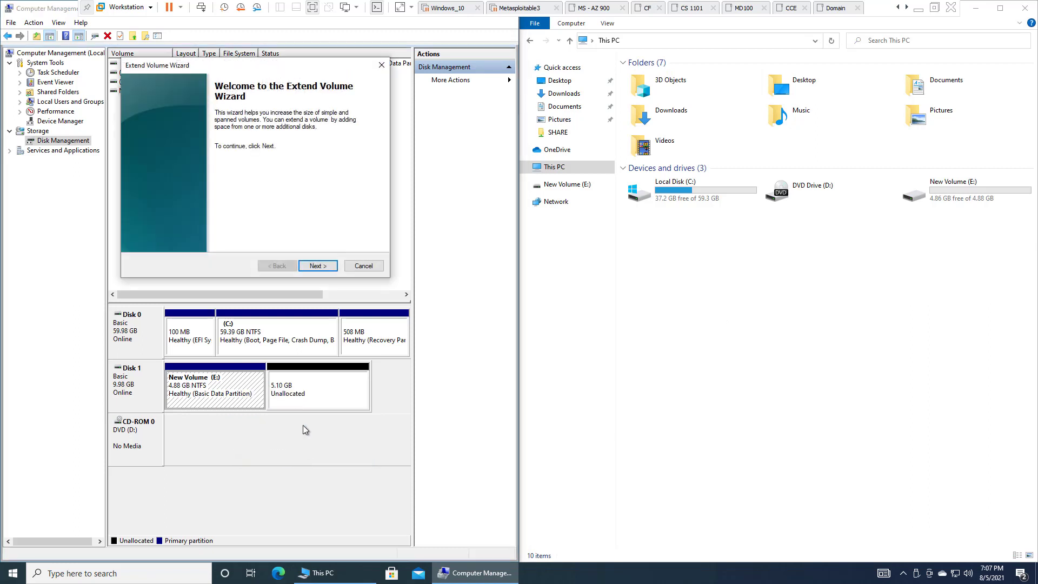
click(309, 268)
click(307, 268)
click(306, 268)
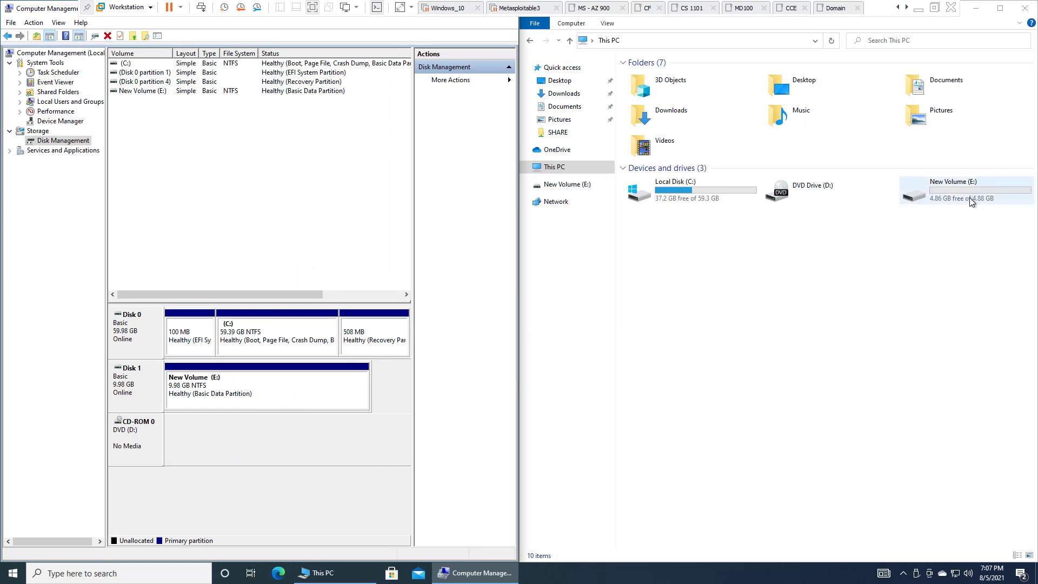
right_click(921, 233)
click(962, 279)
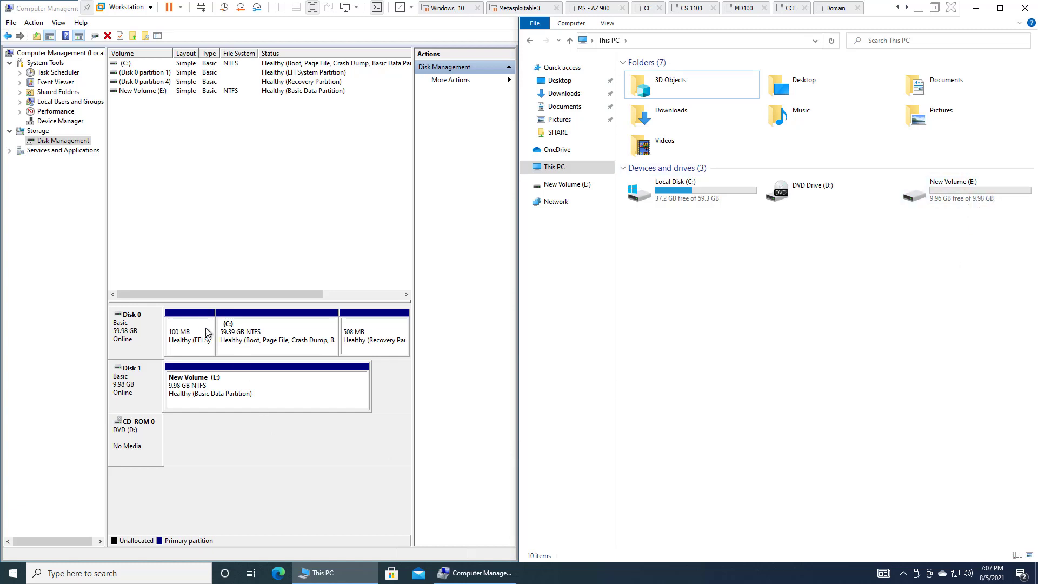
Examine the EFI system, C: boot and recovery partitions on Disk 0.
click(248, 336)
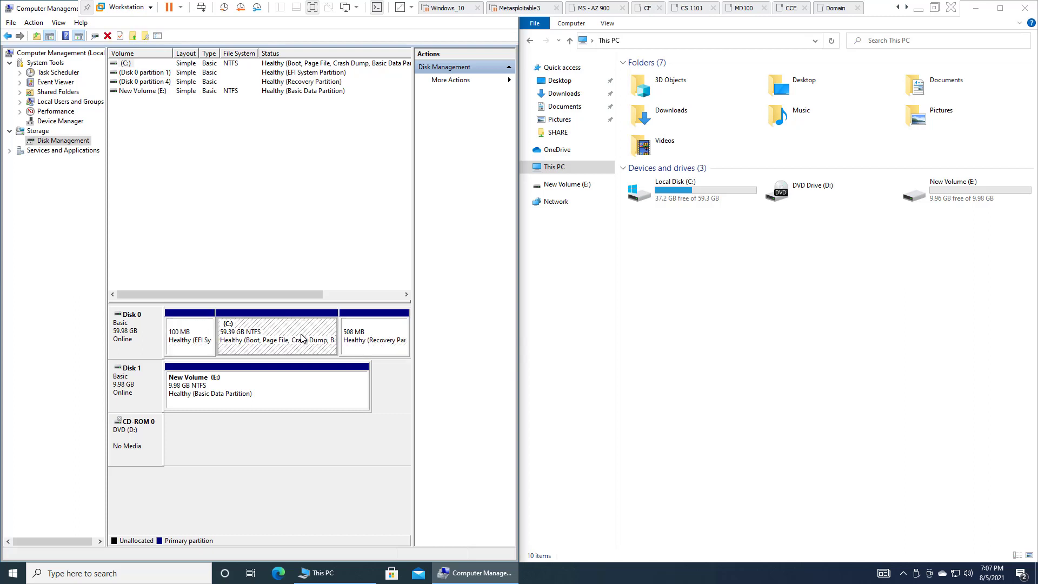
click(211, 333)
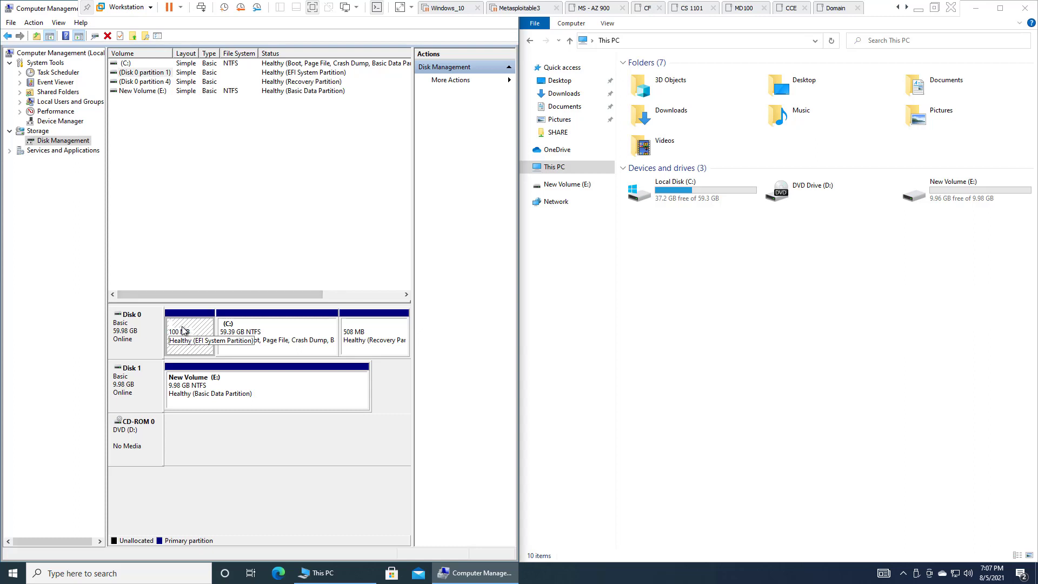
click(263, 327)
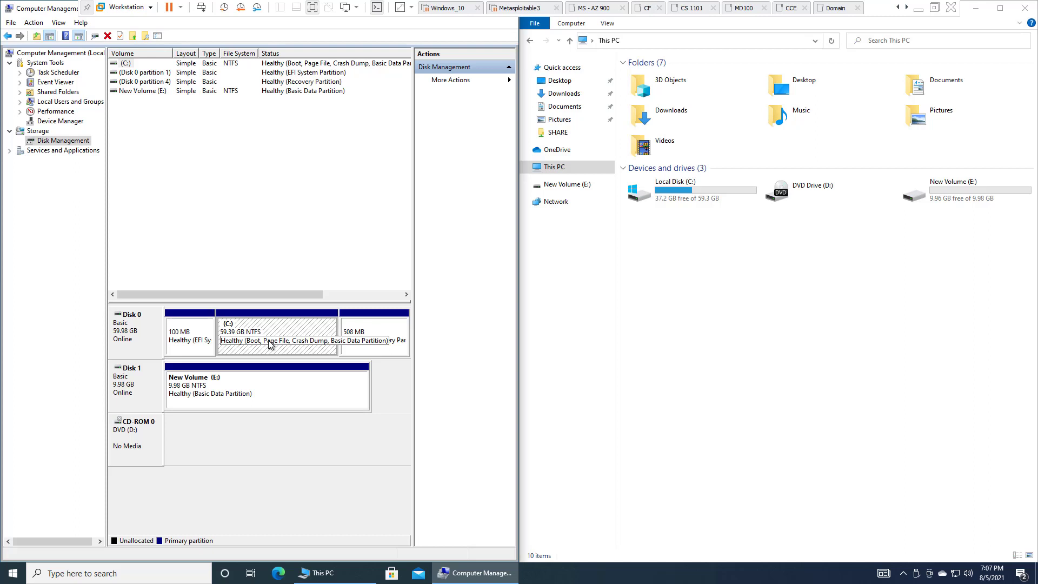
click(382, 326)
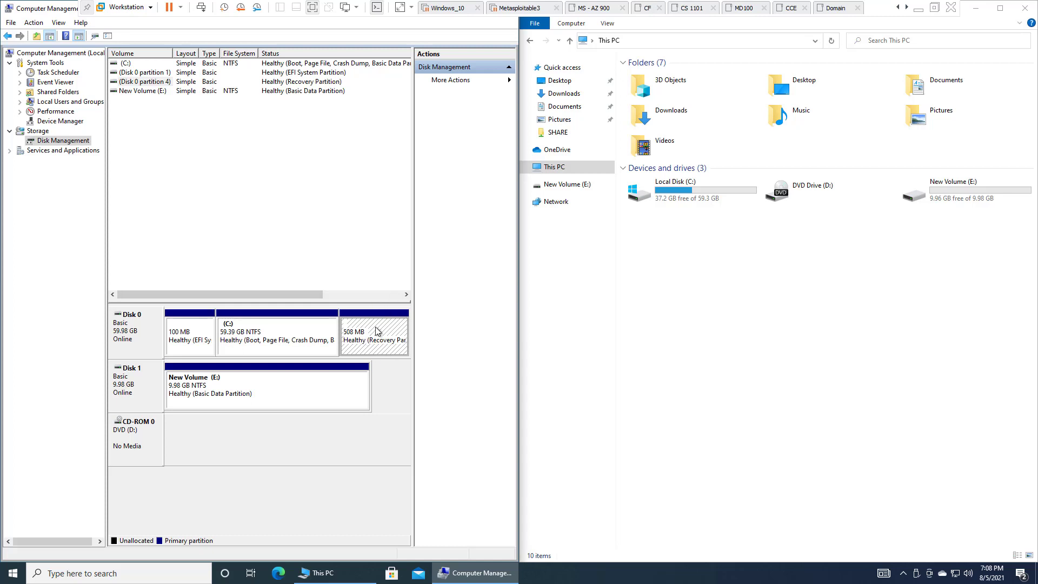
Delete the E: volume from Disk 1.
click(313, 388)
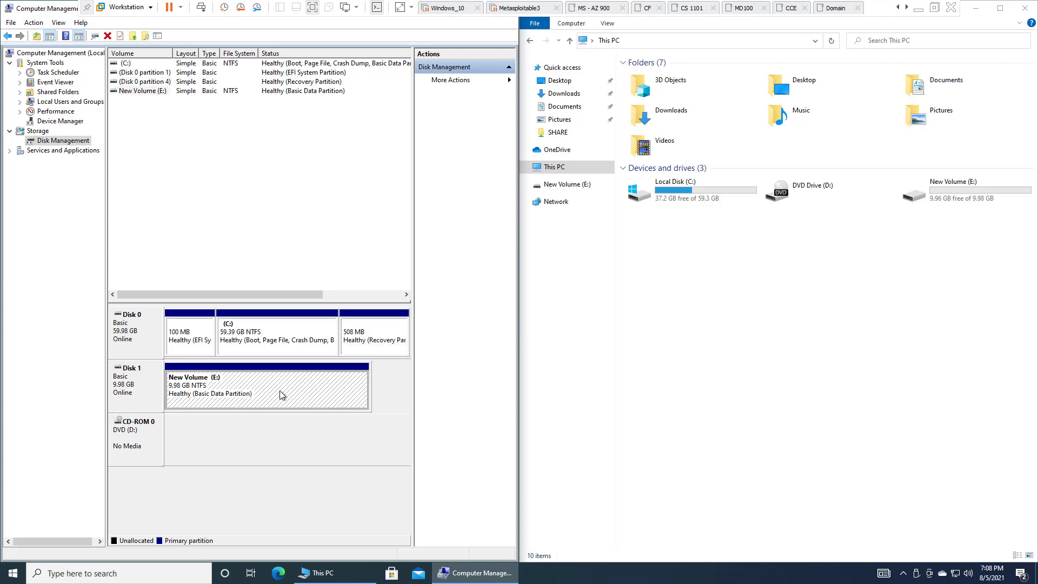
right_click(238, 394)
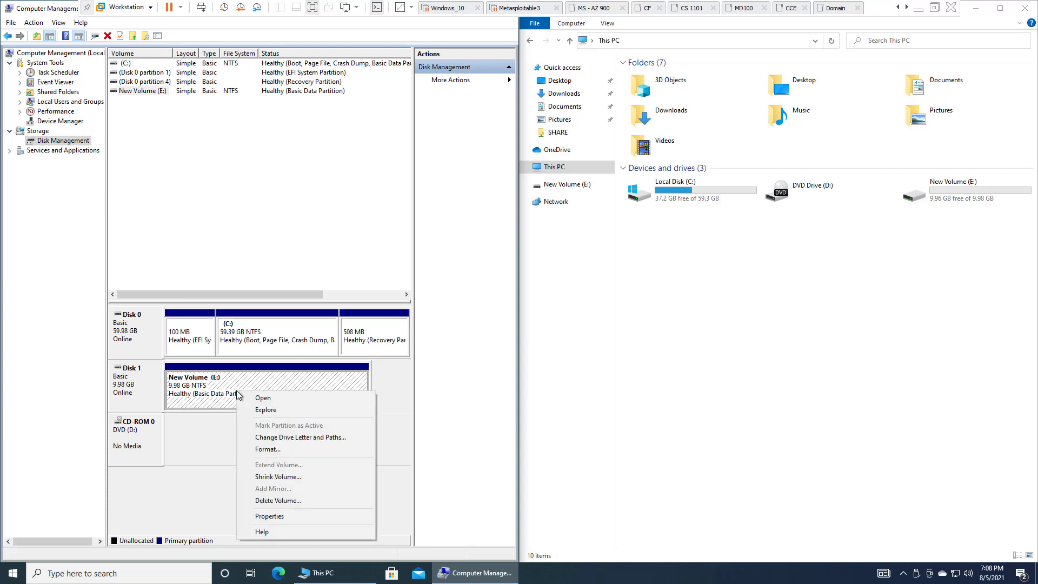
click(298, 499)
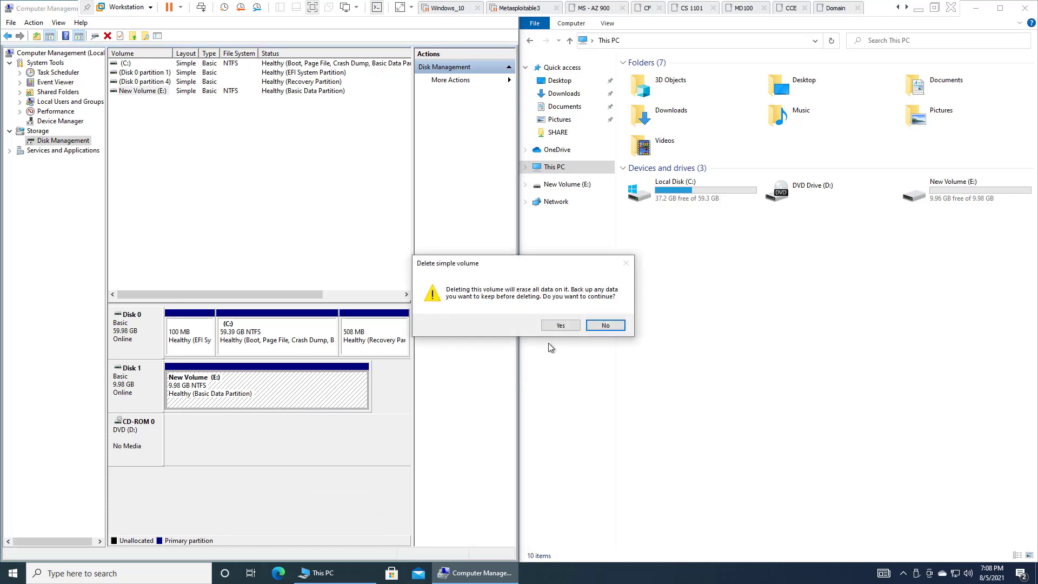
click(557, 325)
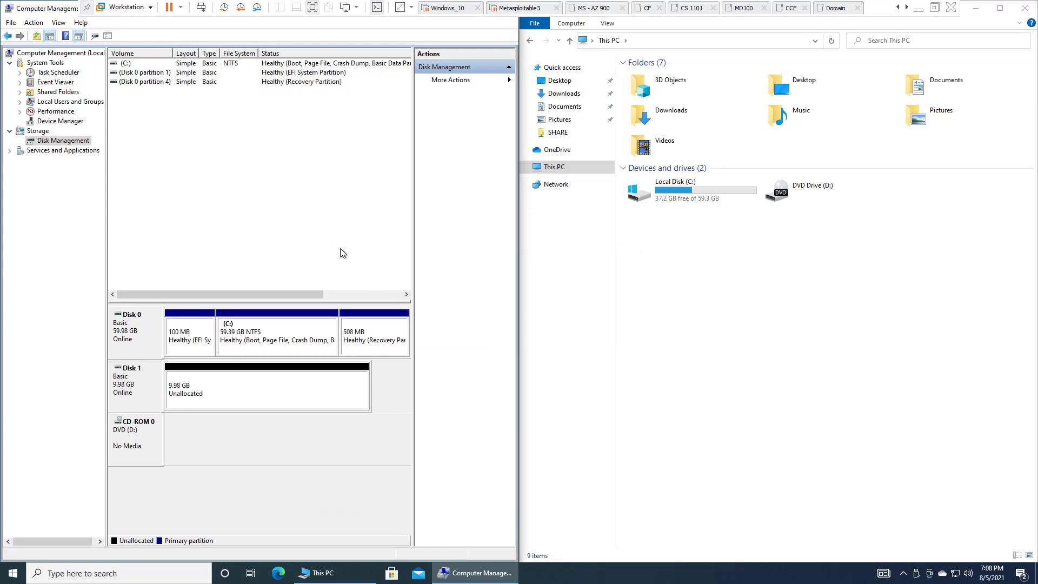